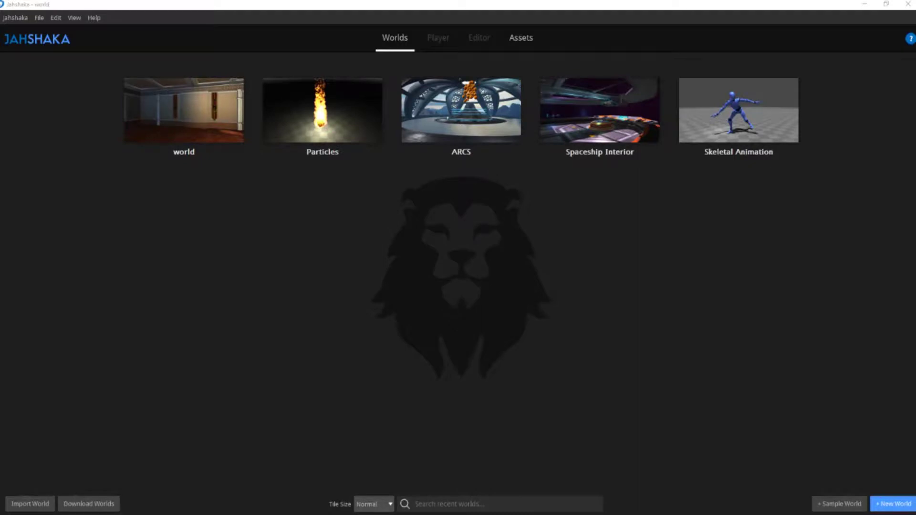
- Download the free Pot Plant model from the JahFX models web page, saving it as POT_PLANT in the tutorials folder
click(528, 41)
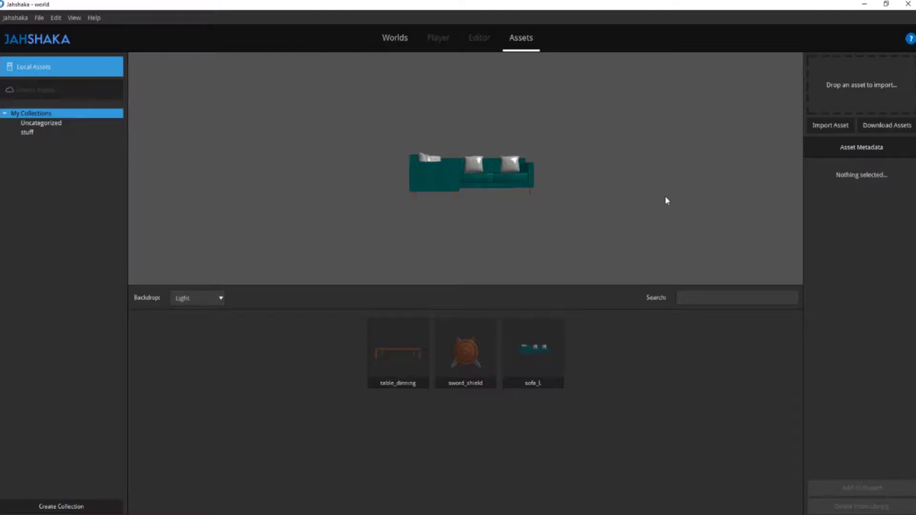
click(898, 128)
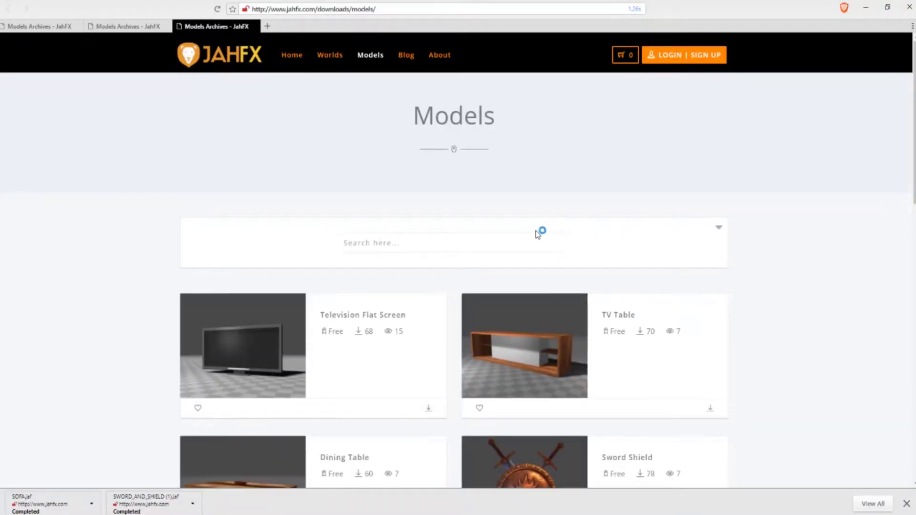
scroll(540, 228, down, 5)
scroll(538, 226, down, 5)
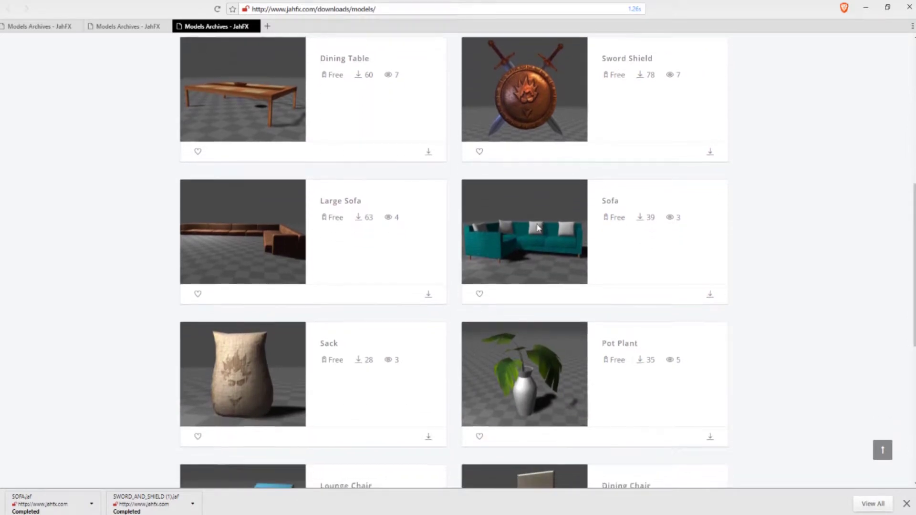
scroll(393, 196, down, 2)
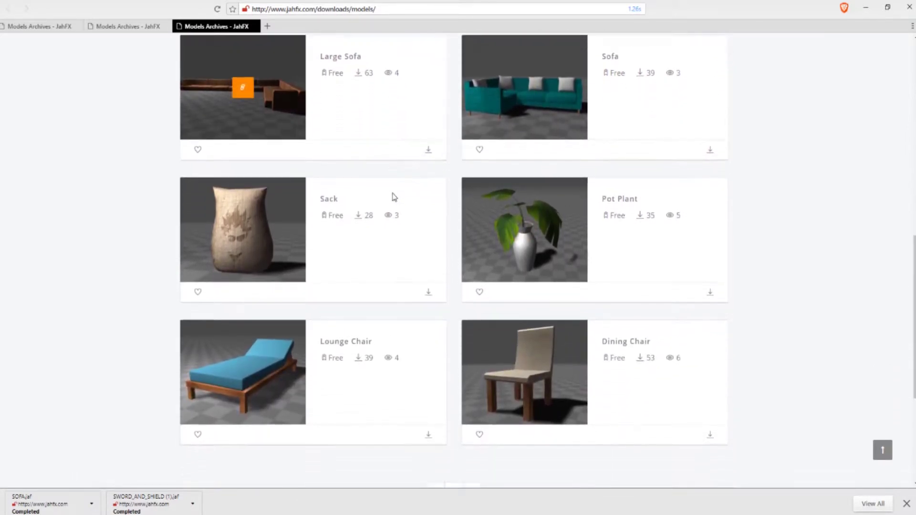
click(710, 287)
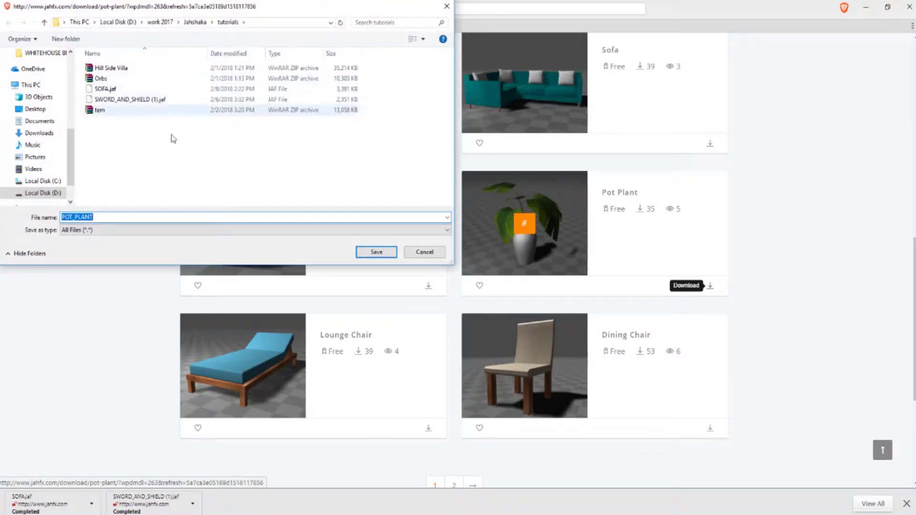
click(377, 252)
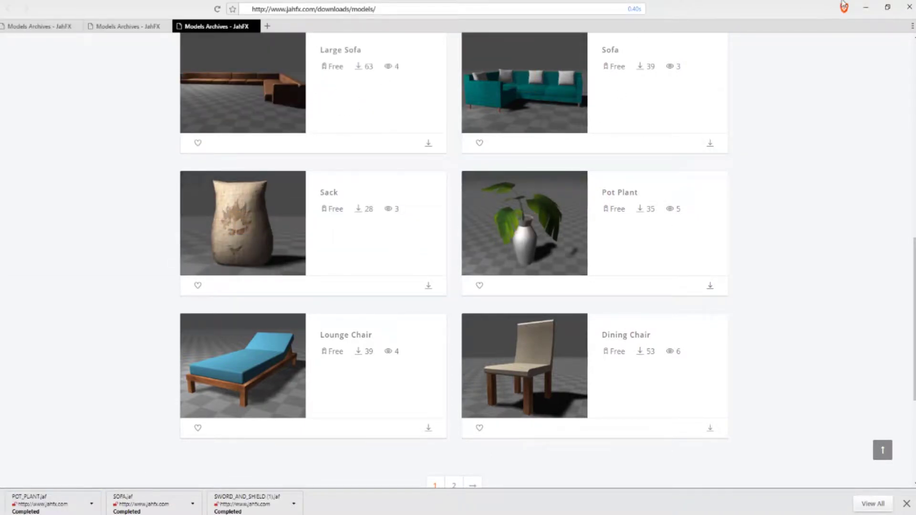
click(870, 7)
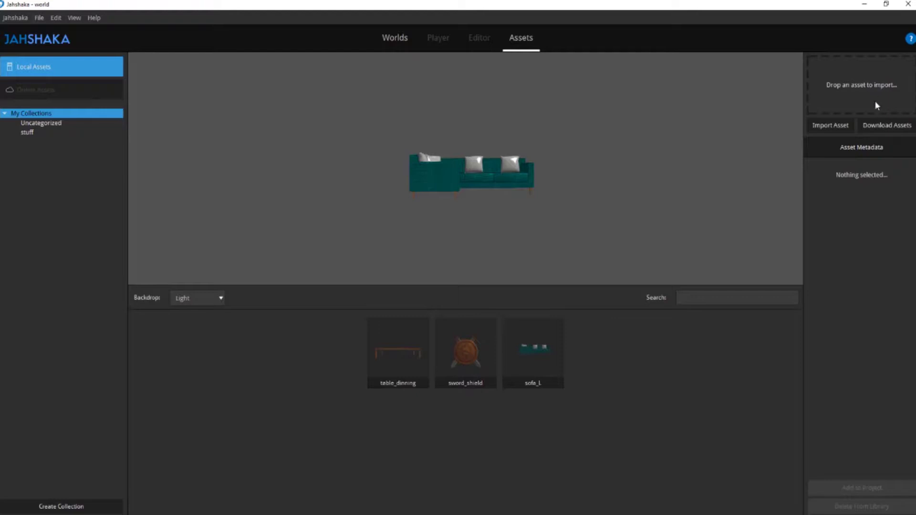
- Import POT_PLANT.jaf from the tutorials folder into the local asset library
click(831, 126)
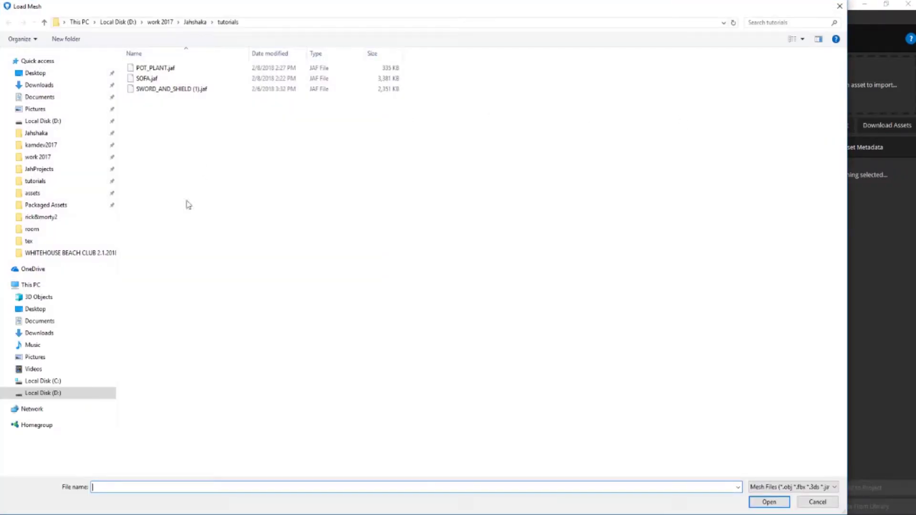
click(154, 68)
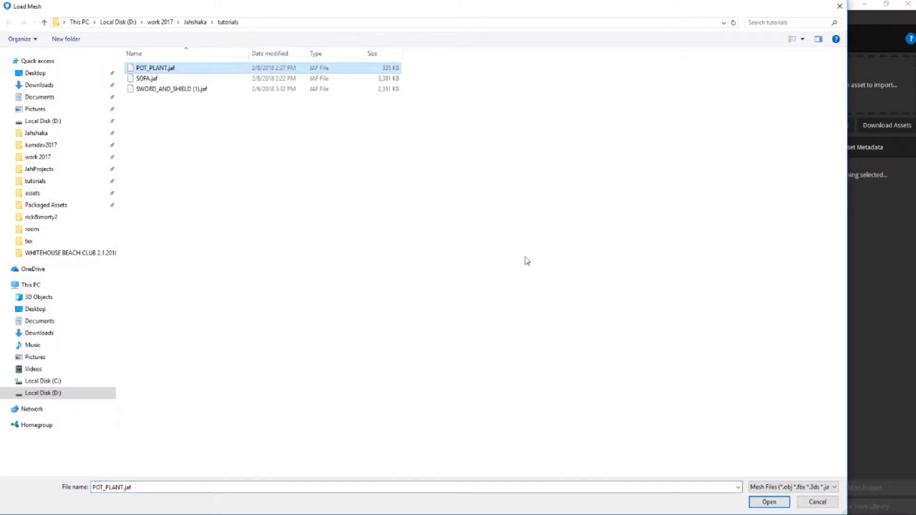
click(769, 502)
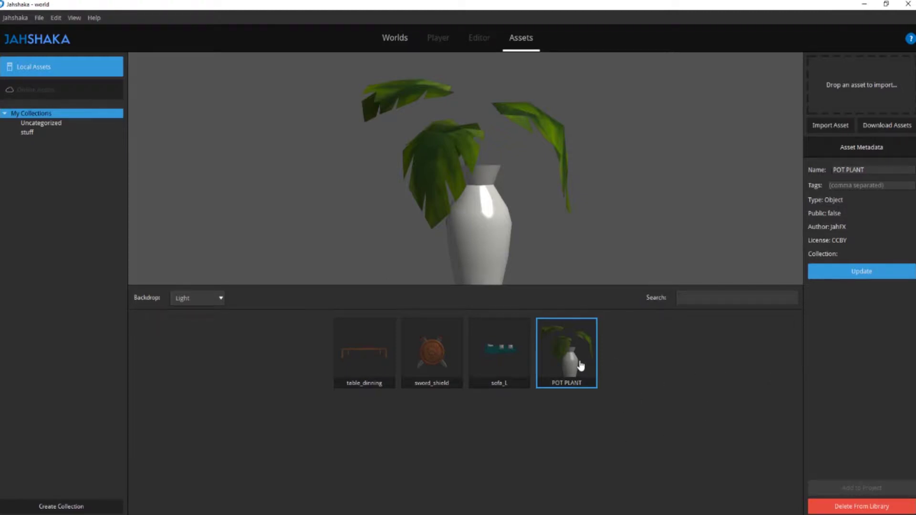
- Preview the pot plant, sword_shield and sofa_L assets from different angles in the asset library
drag(479, 199, 420, 262)
click(452, 351)
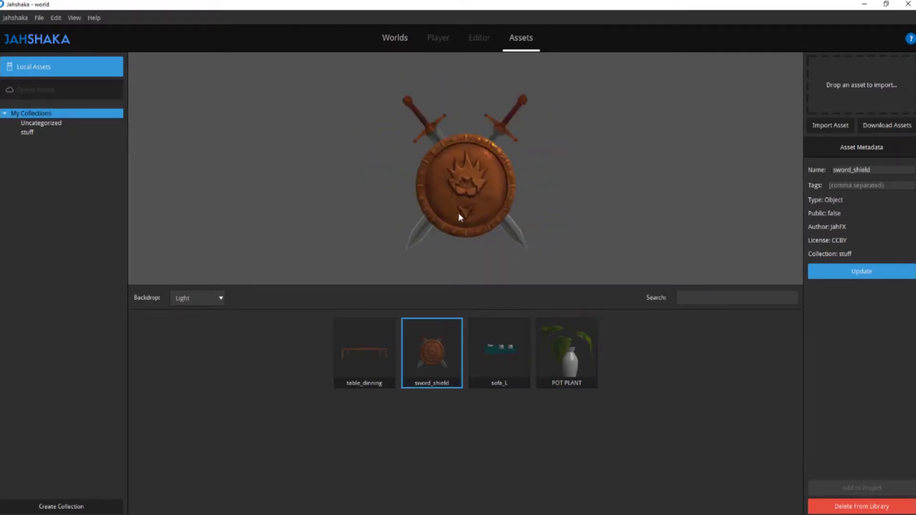
mouse_move(458, 213)
mouse_down()
mouse_move(528, 205)
mouse_move(522, 228)
mouse_move(479, 214)
mouse_move(477, 239)
mouse_move(455, 230)
mouse_up()
click(513, 345)
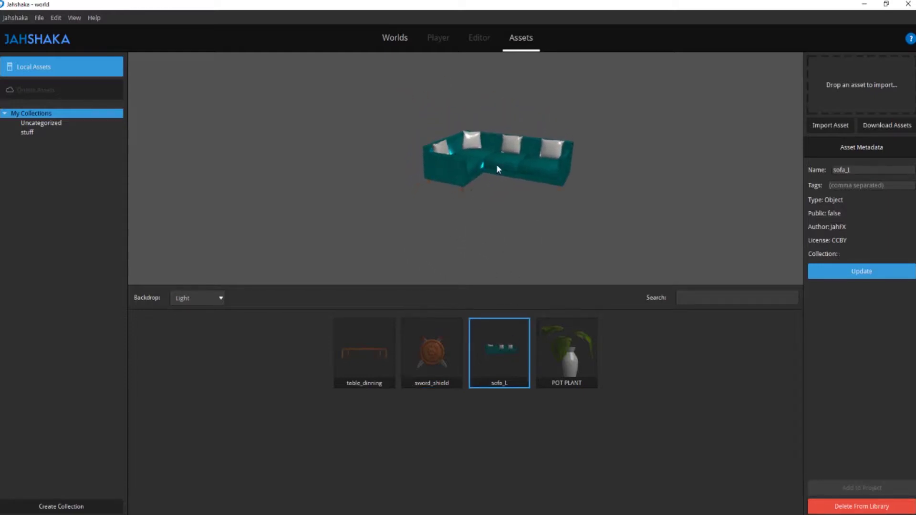
scroll(531, 150, up, 3)
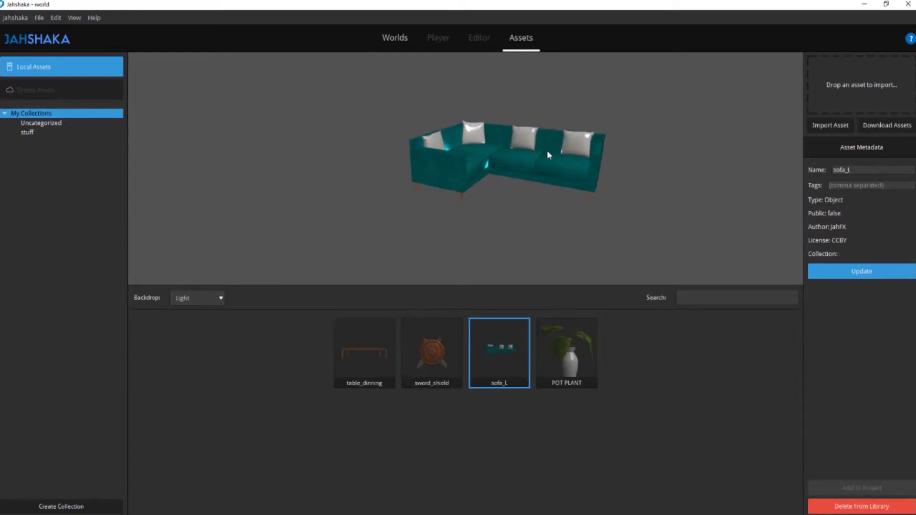
drag(562, 164, 574, 159)
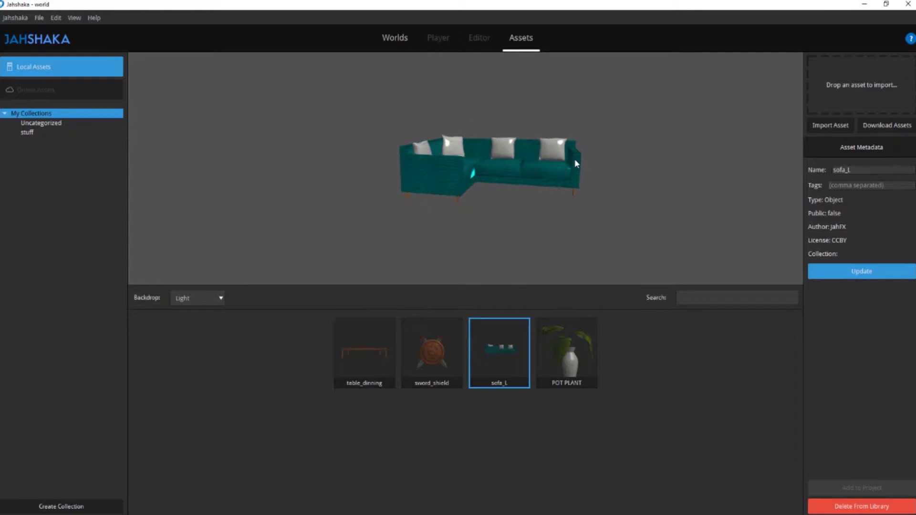
click(432, 364)
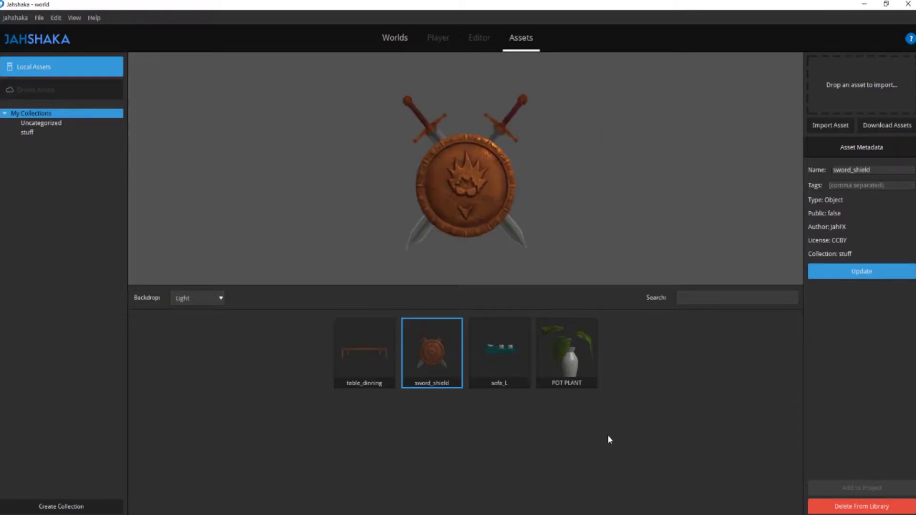
- Open the project named "world" for editing
click(392, 37)
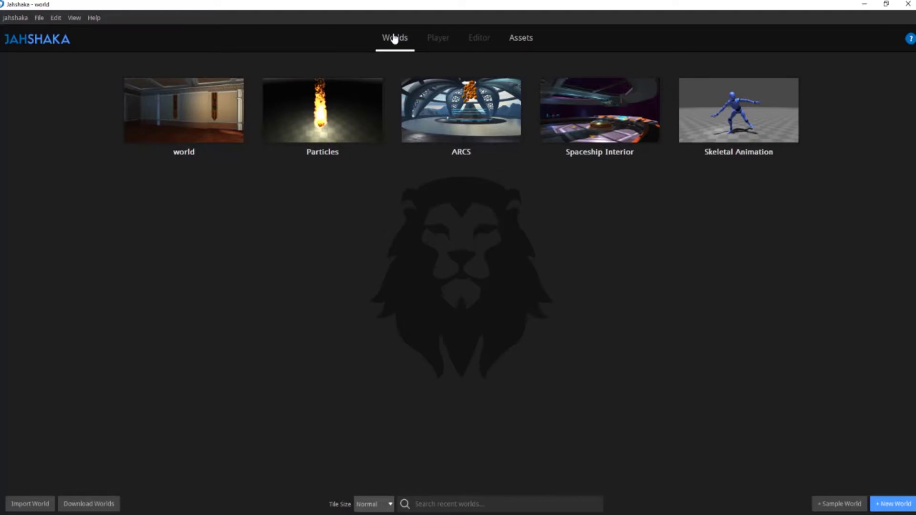
mouse_move(220, 120)
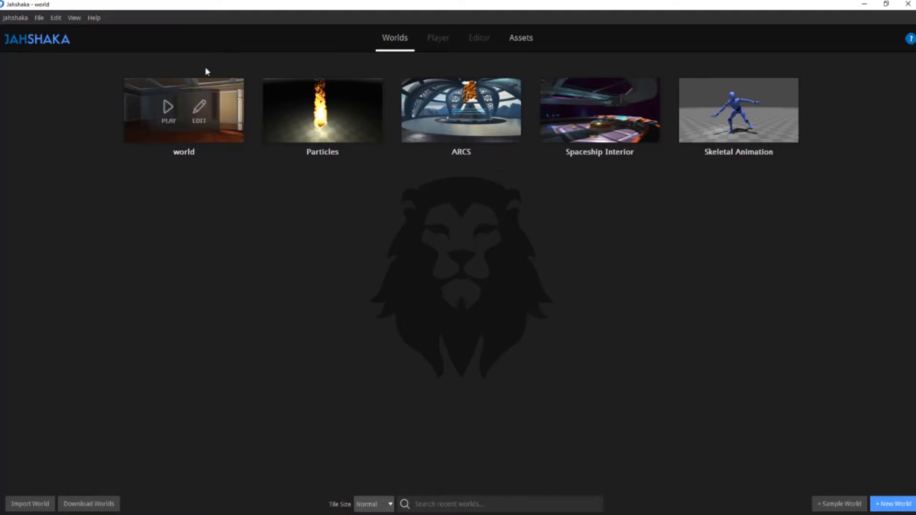
click(204, 109)
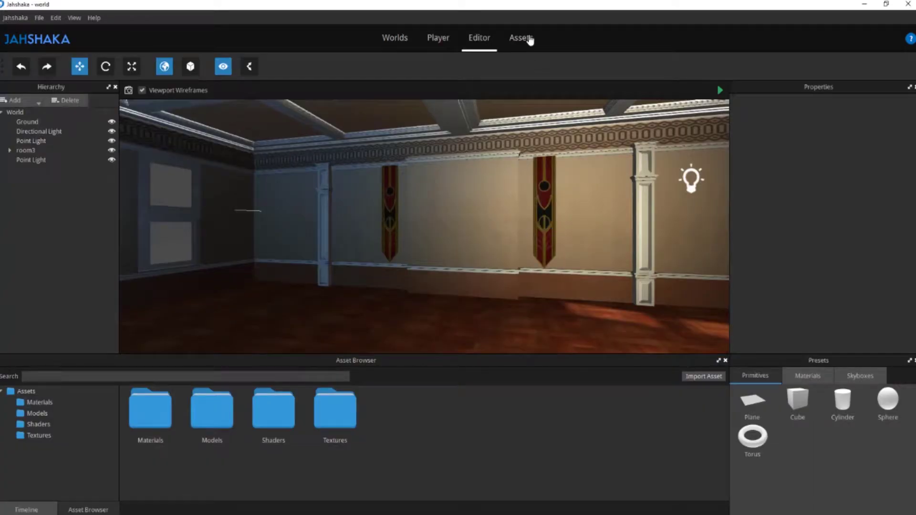
- Add the sword_shield asset from the library to the open project
click(529, 40)
click(443, 345)
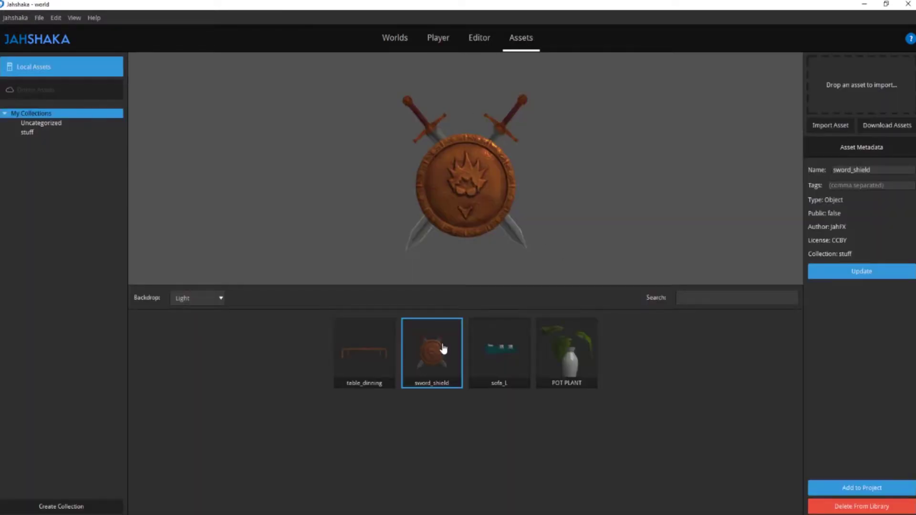
click(872, 492)
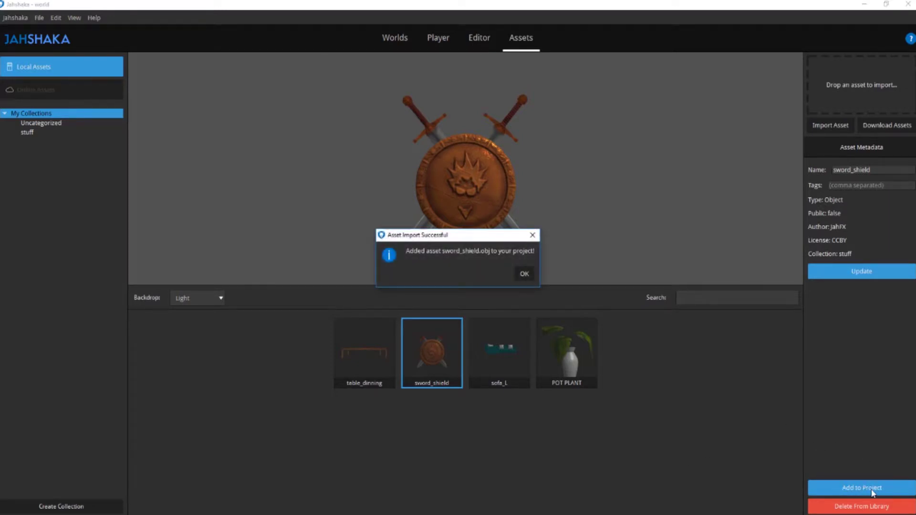
click(524, 276)
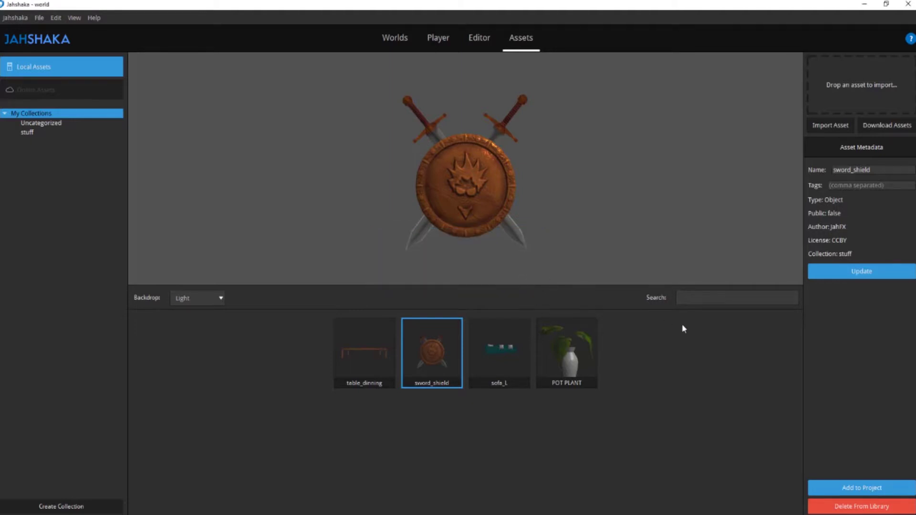
- Place the sword_shield model on the room's floor and rotate it to about -89° around the Y axis
click(480, 38)
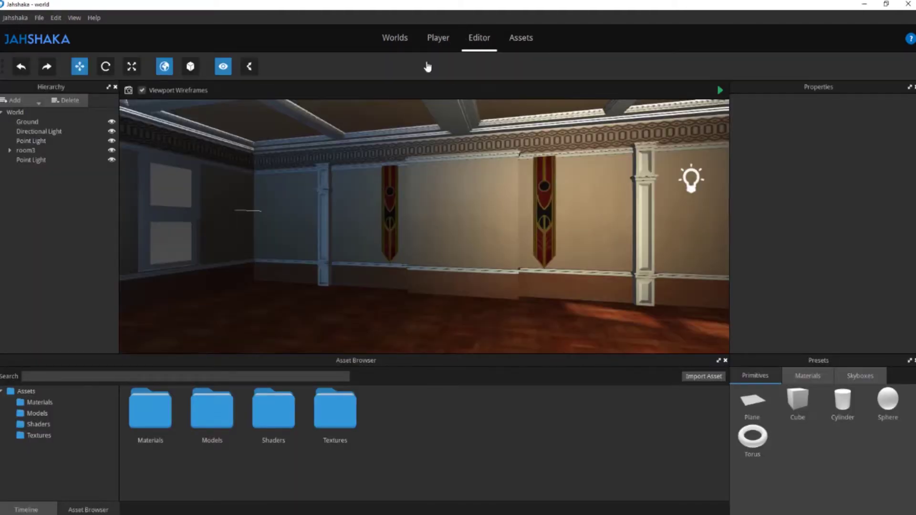
double_click(217, 418)
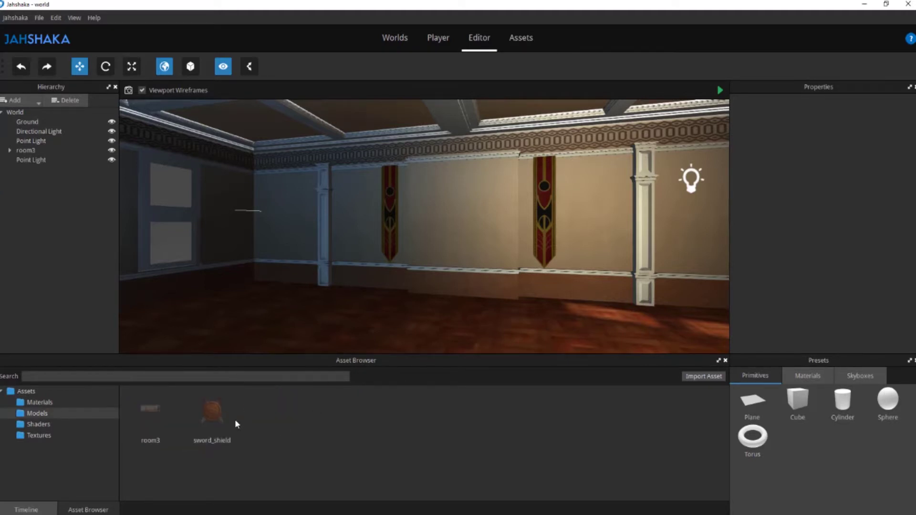
drag(214, 420, 453, 314)
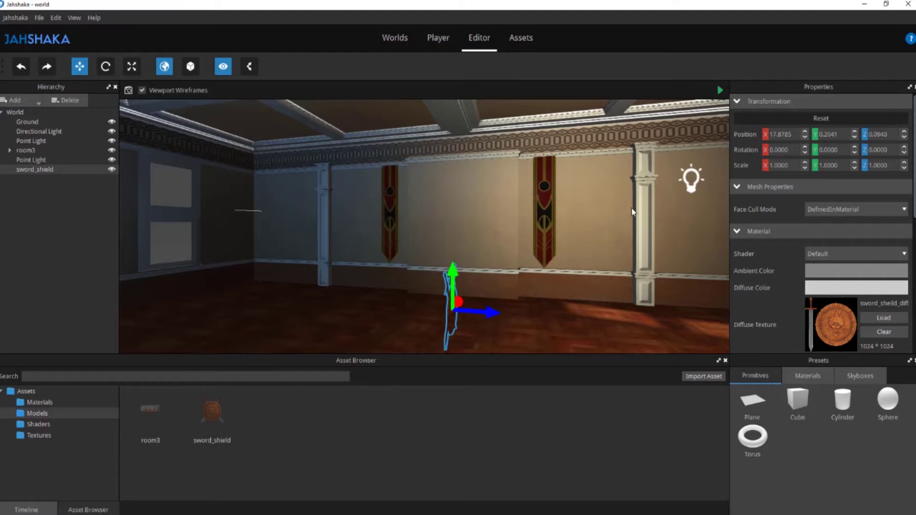
click(106, 66)
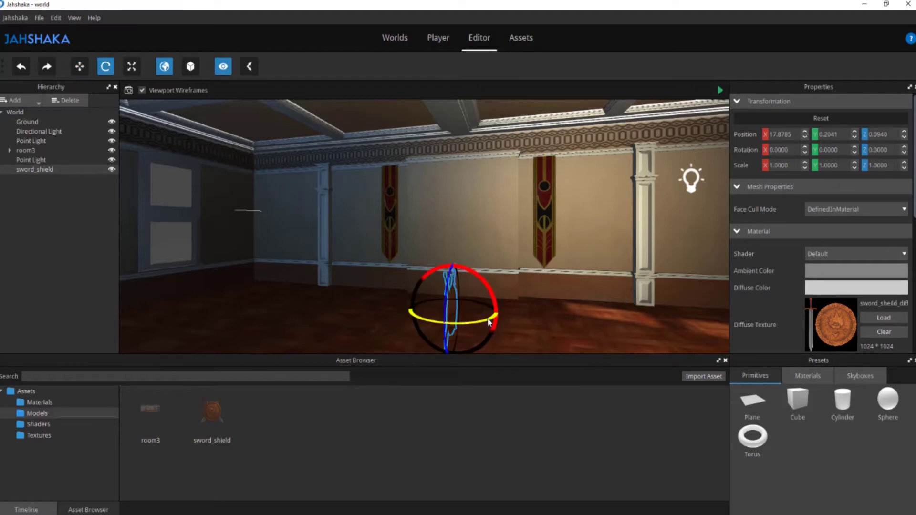
drag(490, 323, 425, 323)
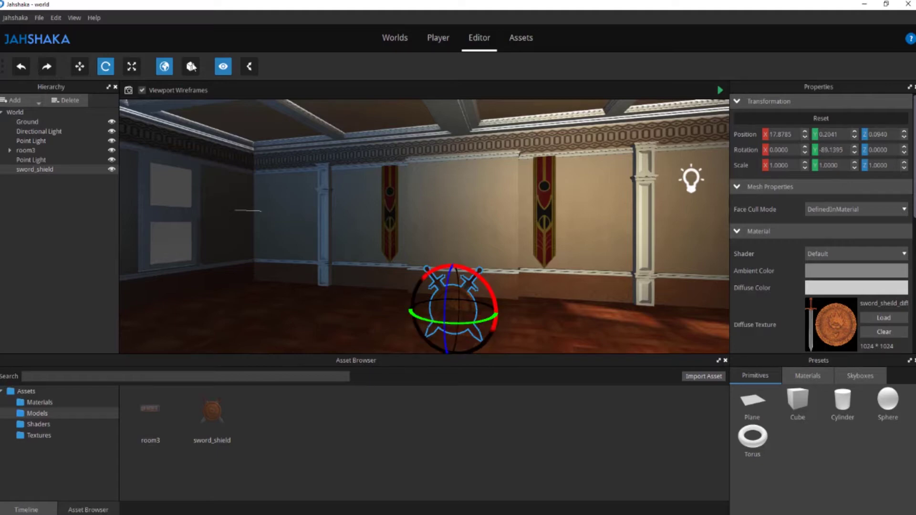
- Raise the sword_shield to about Y 6.4 and shift it along X onto the wall between the two banners
click(79, 66)
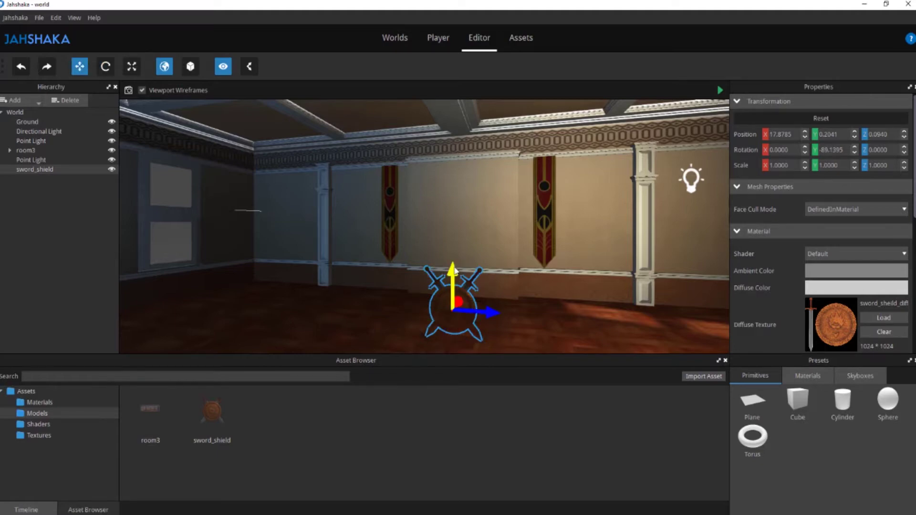
drag(452, 286, 451, 196)
scroll(474, 206, up, 2)
right_drag(475, 206, 595, 243)
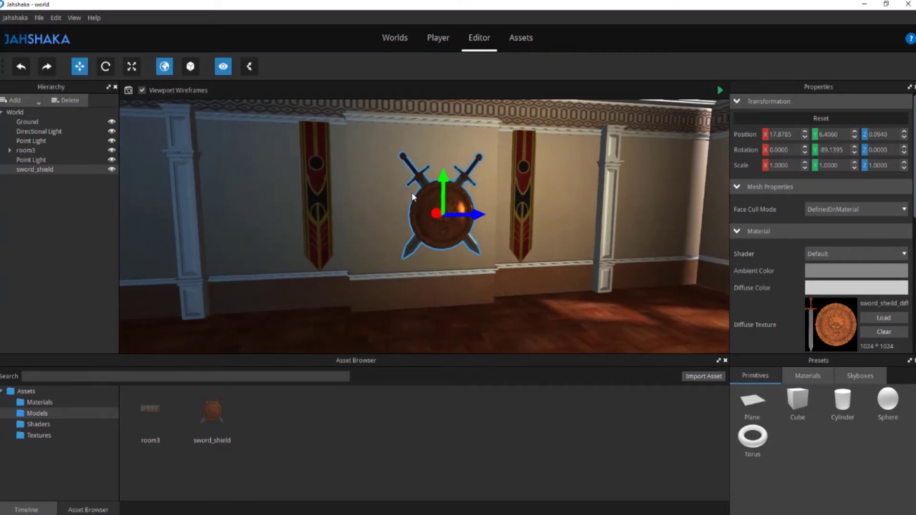
scroll(415, 198, up, 2)
drag(437, 212, 423, 208)
right_drag(423, 208, 551, 208)
click(552, 210)
scroll(571, 238, up, 2)
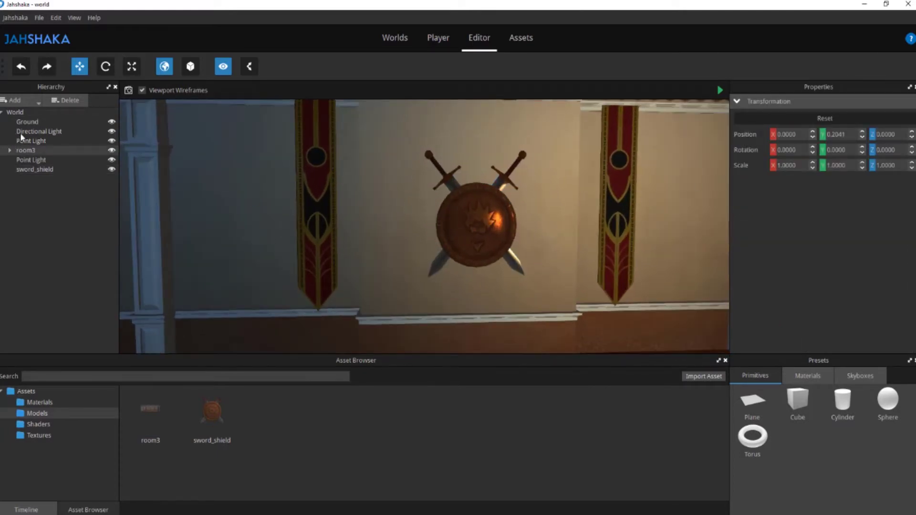
- Set the warm yellow point light's intensity to about 1.53 and the blue point light's to about 0.51
click(33, 142)
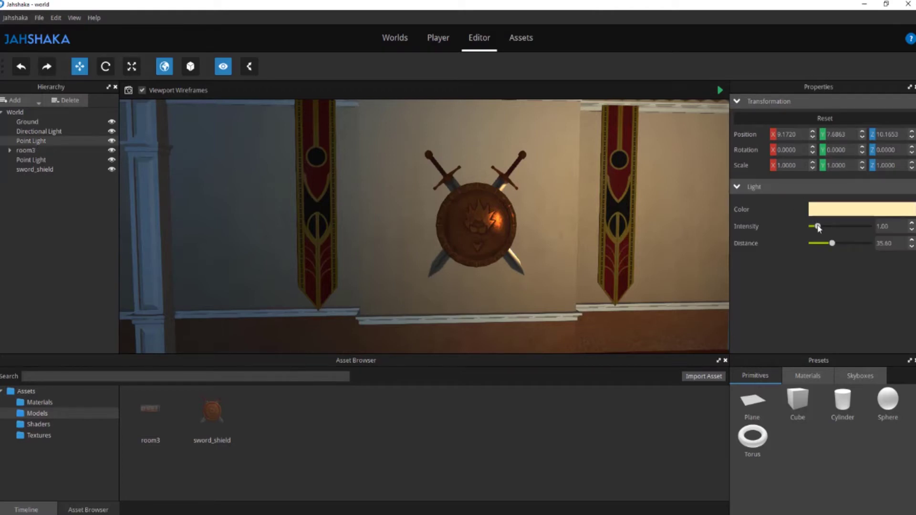
drag(817, 227, 821, 228)
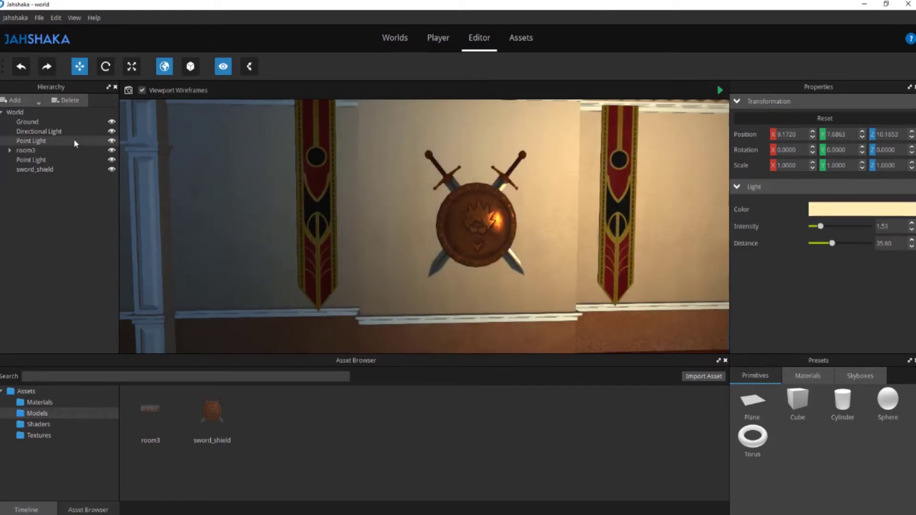
click(37, 161)
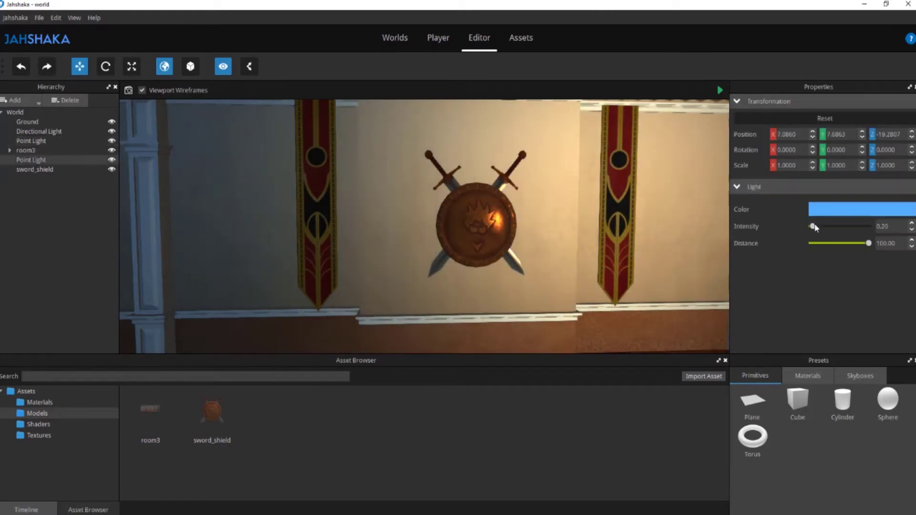
drag(813, 228, 815, 227)
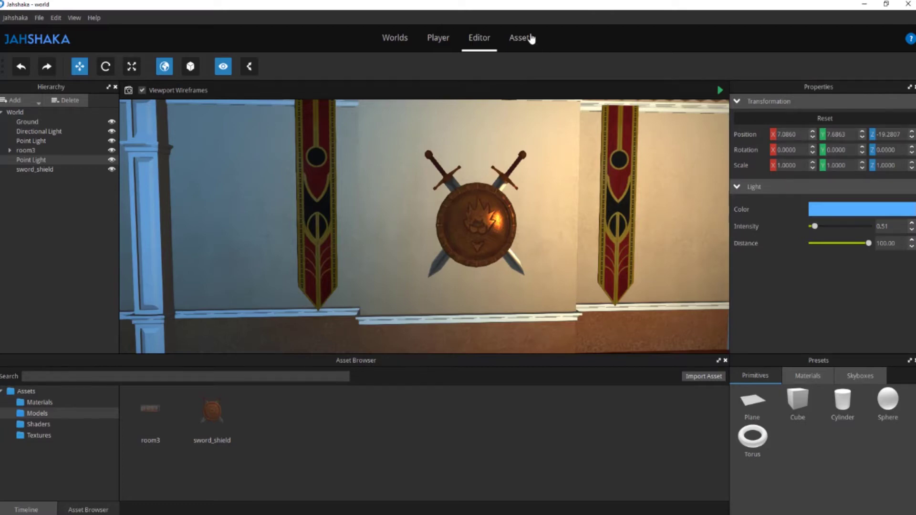
- Create a new collection named kool stuff in the asset library
click(530, 37)
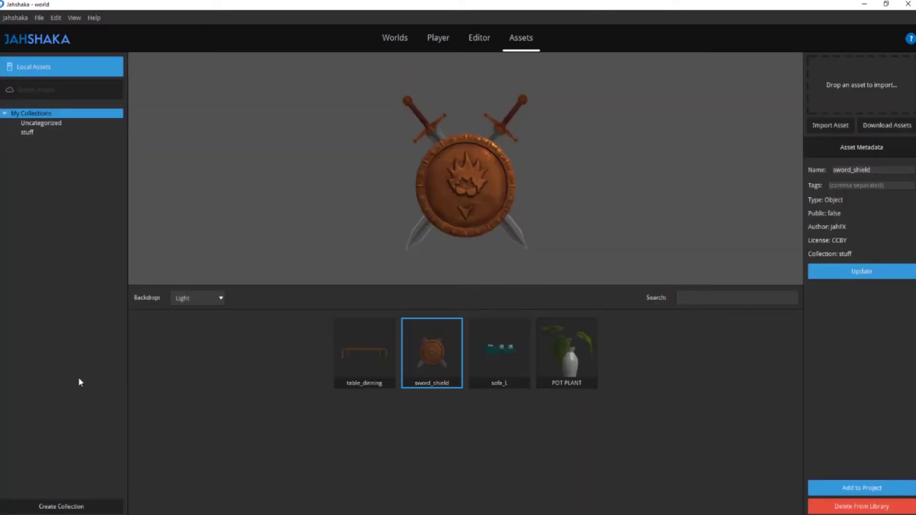
click(87, 506)
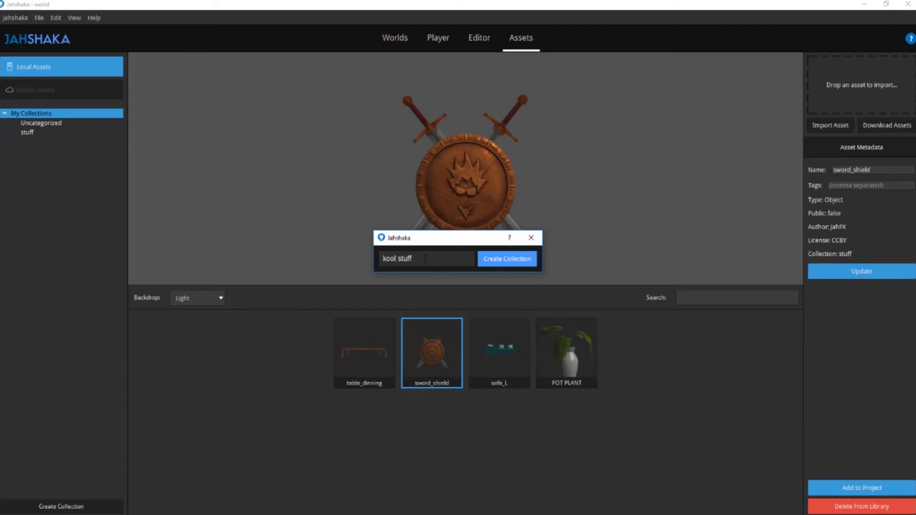
click(513, 258)
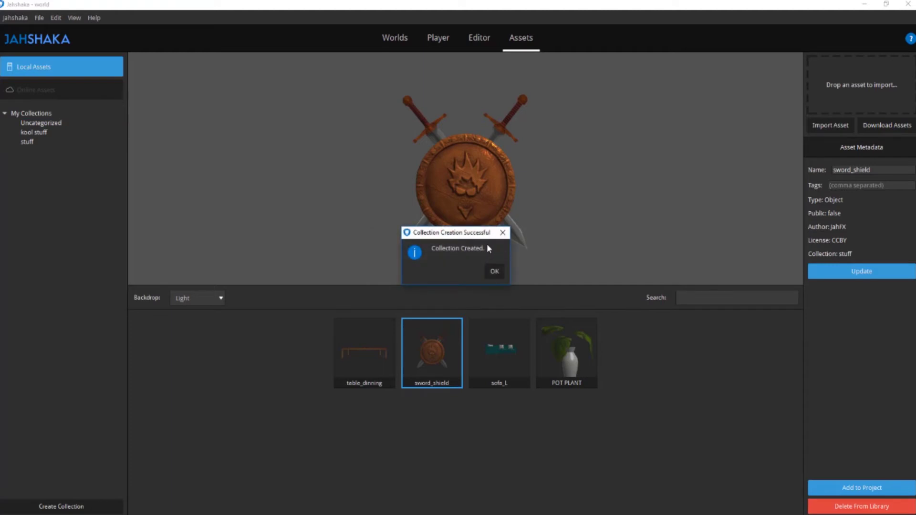
click(496, 271)
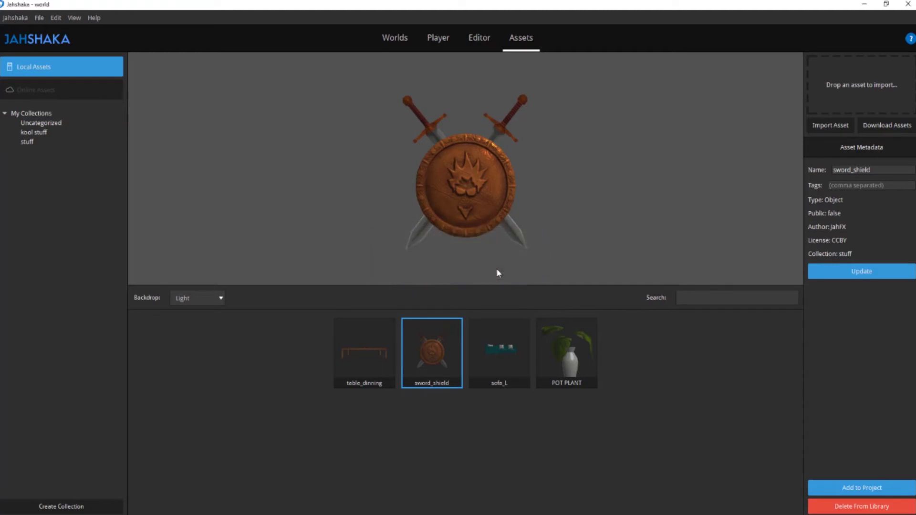
- Move the sofa_L asset from the Uncategorized collection to the kool stuff collection
click(43, 132)
click(41, 123)
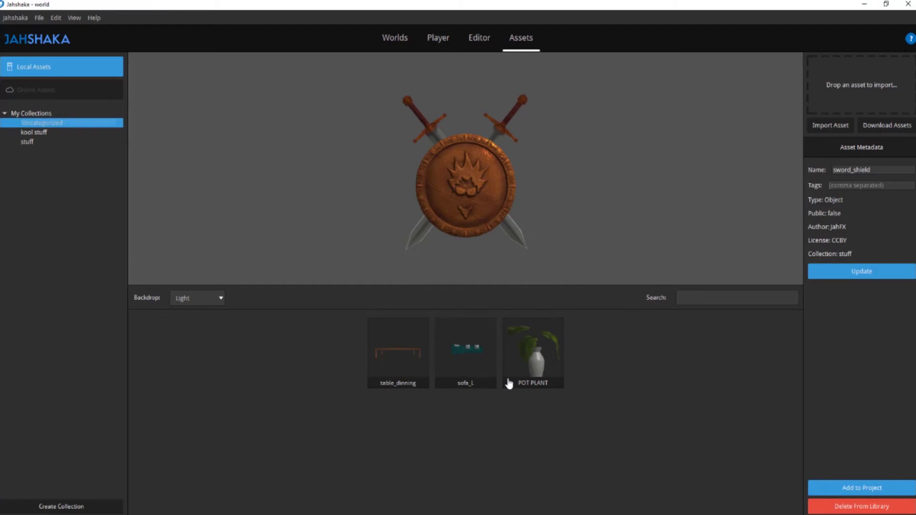
click(471, 357)
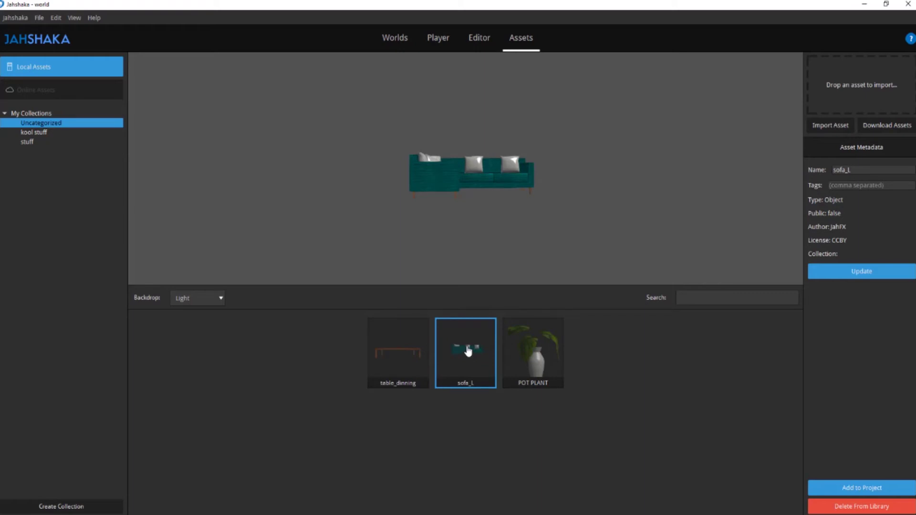
right_click(471, 349)
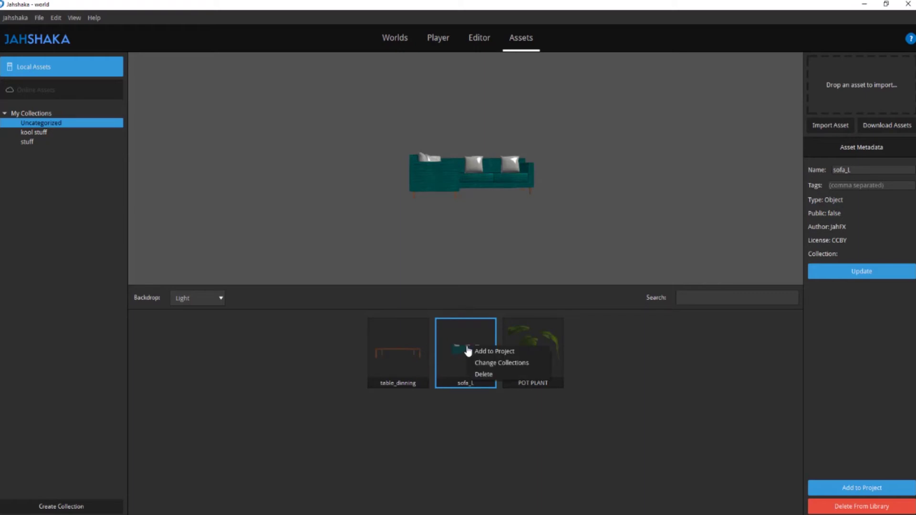
click(493, 364)
click(442, 261)
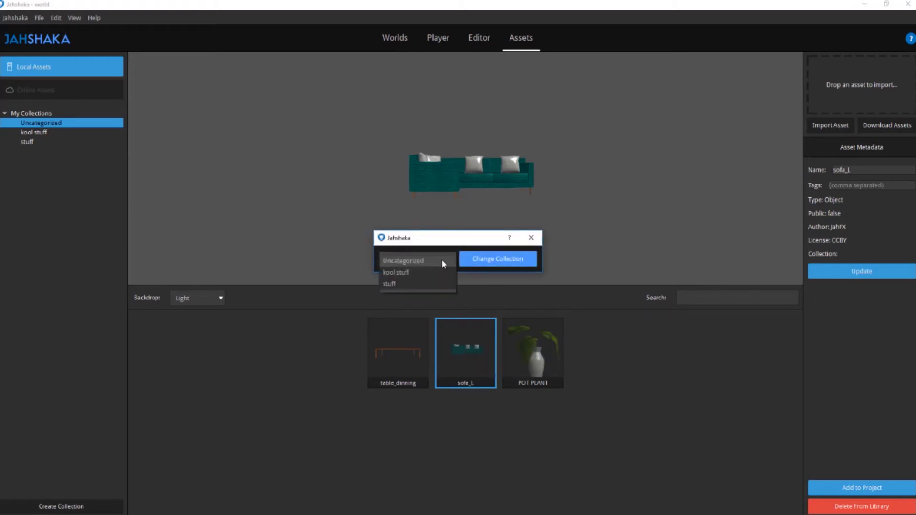
click(401, 273)
click(497, 263)
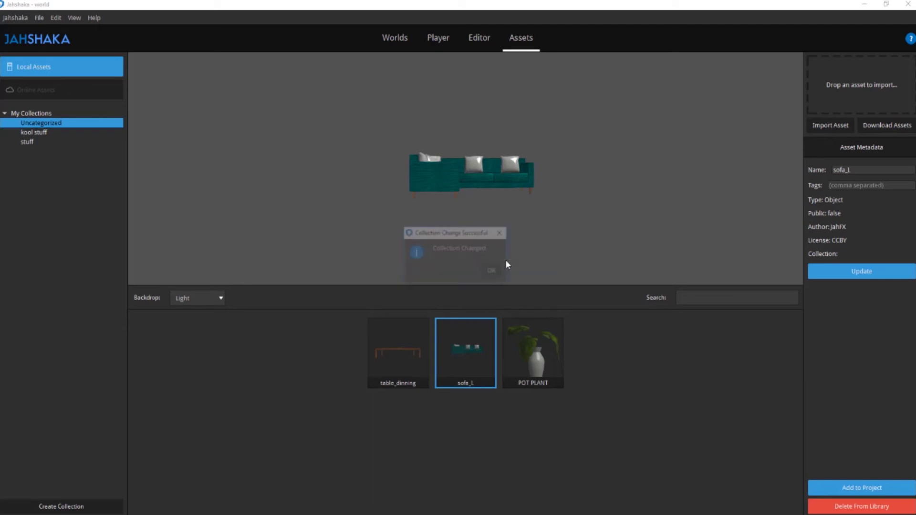
click(494, 270)
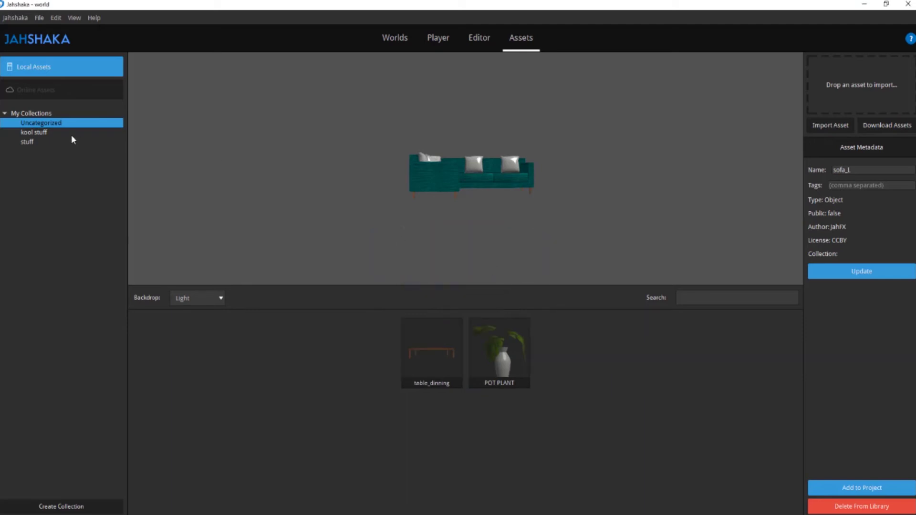
- Check which assets are in the kool stuff, stuff and Uncategorized collections
click(57, 133)
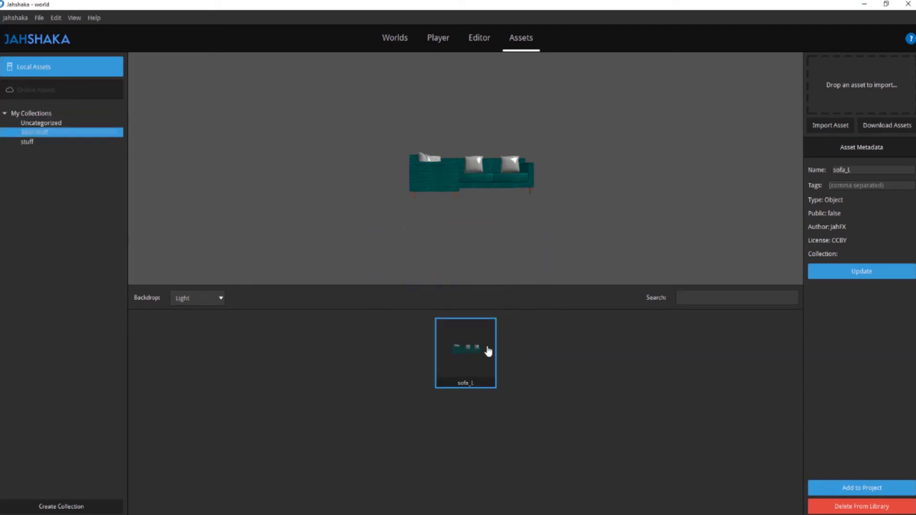
click(33, 143)
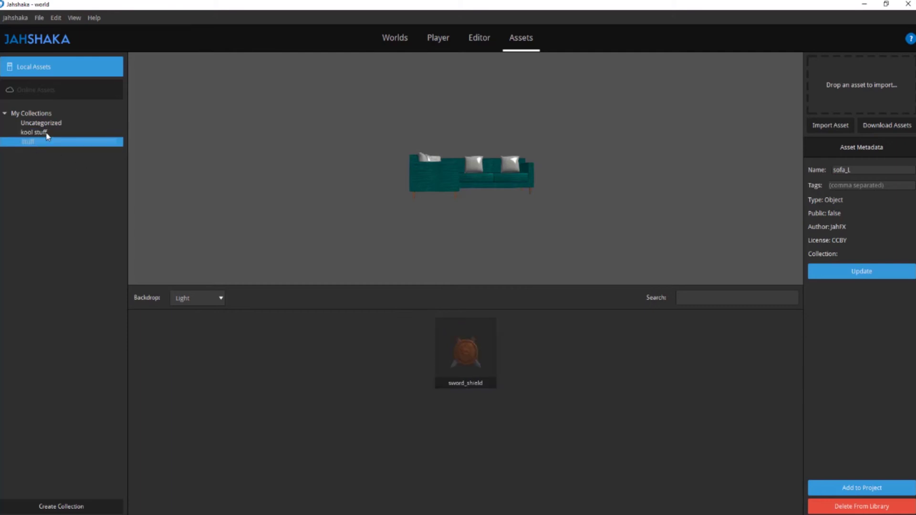
click(48, 133)
click(51, 124)
click(49, 115)
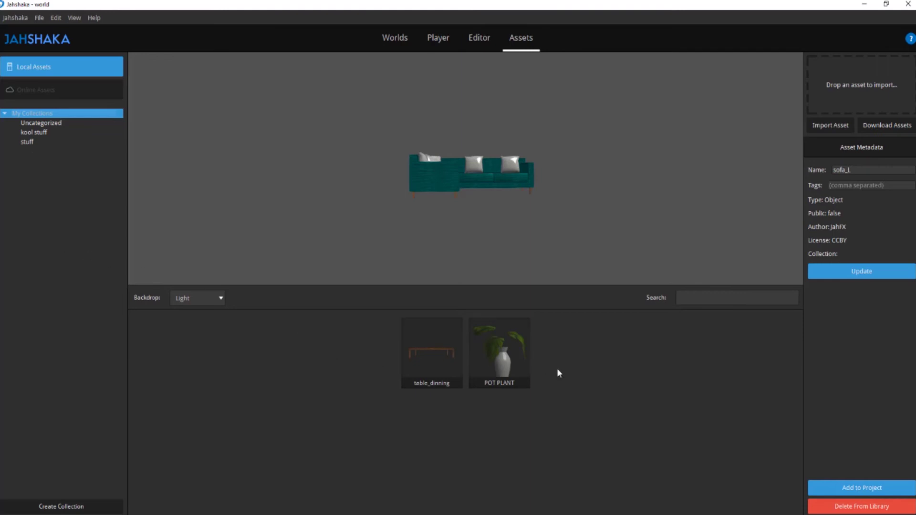
- Add the POT PLANT asset from the library to the open project
click(479, 38)
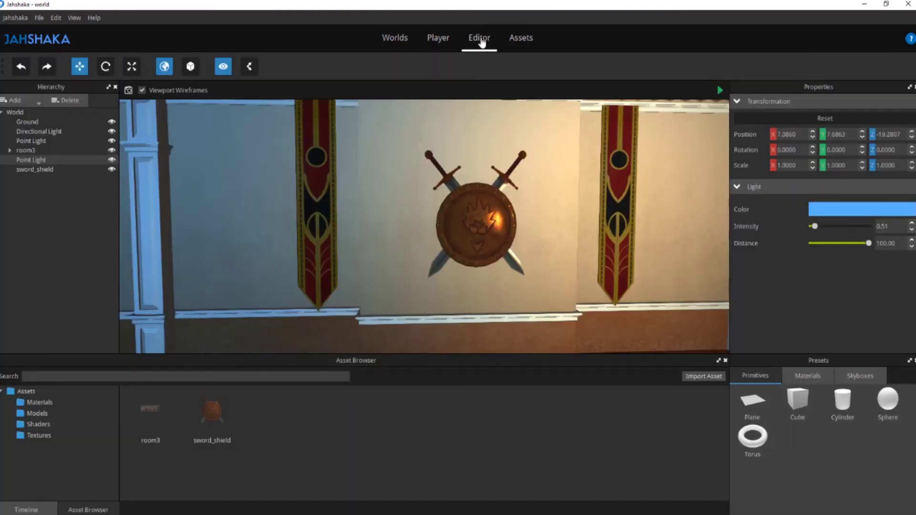
scroll(336, 166, down, 5)
right_drag(430, 296, 421, 196)
click(519, 40)
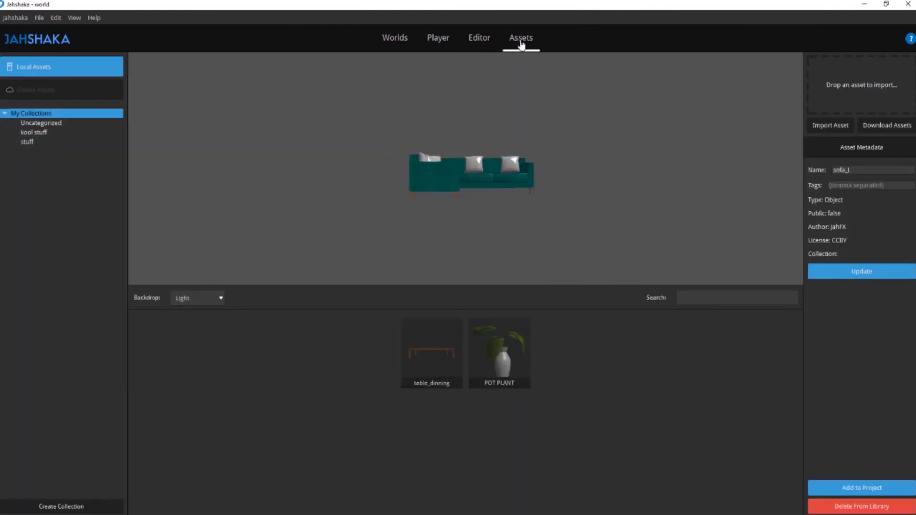
click(511, 358)
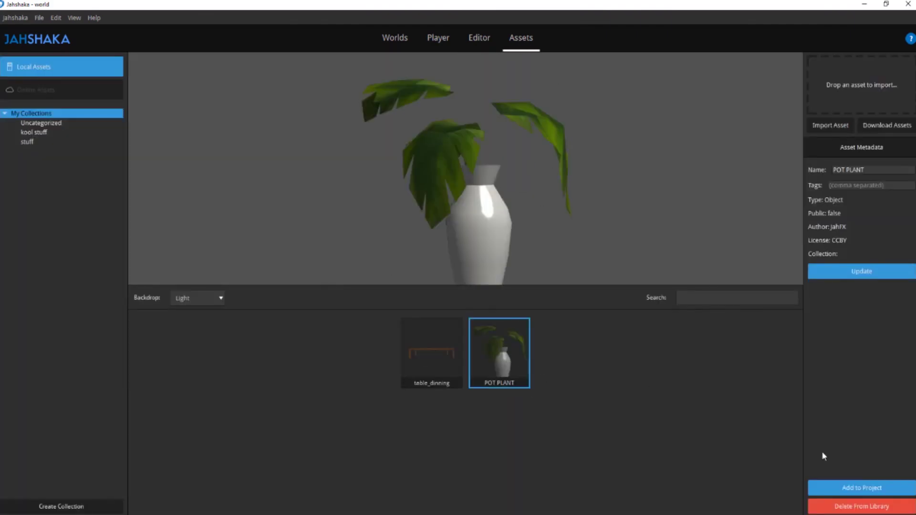
click(841, 489)
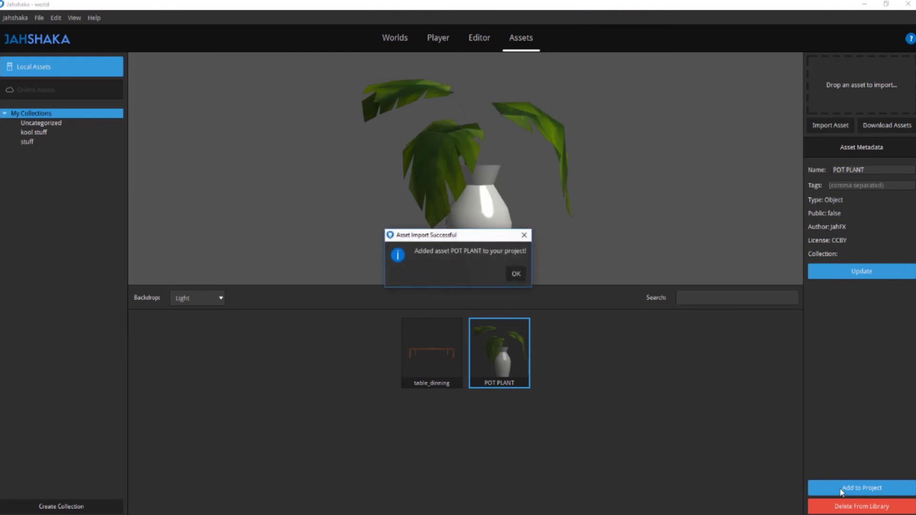
click(516, 274)
- Add the sofa_L asset from the kool stuff collection to the open project
click(38, 132)
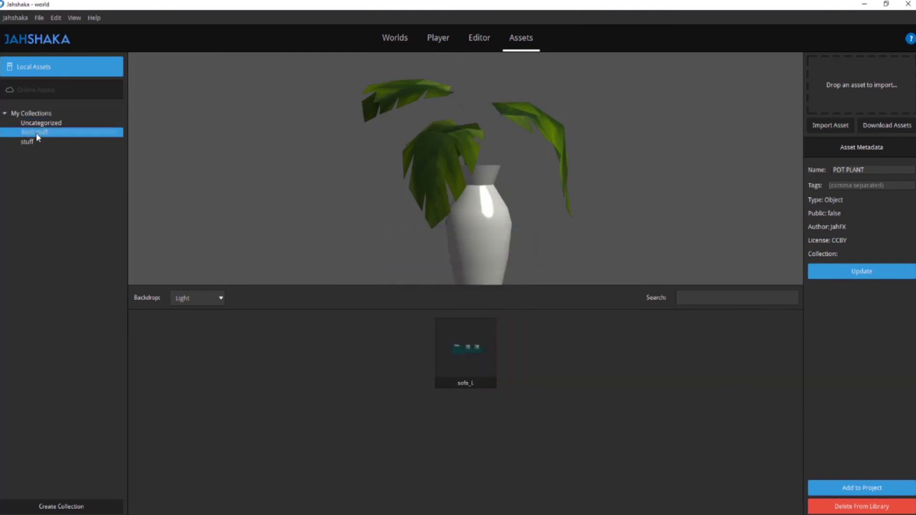
click(471, 361)
click(881, 489)
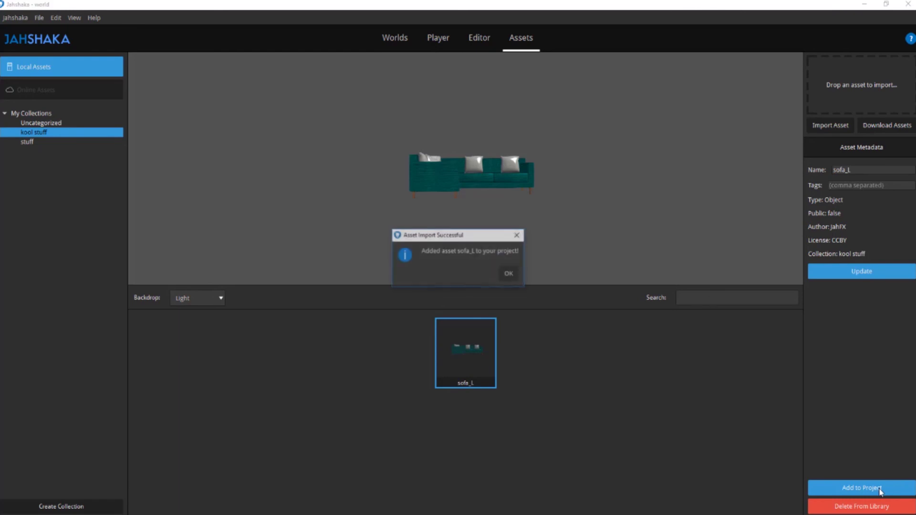
click(510, 276)
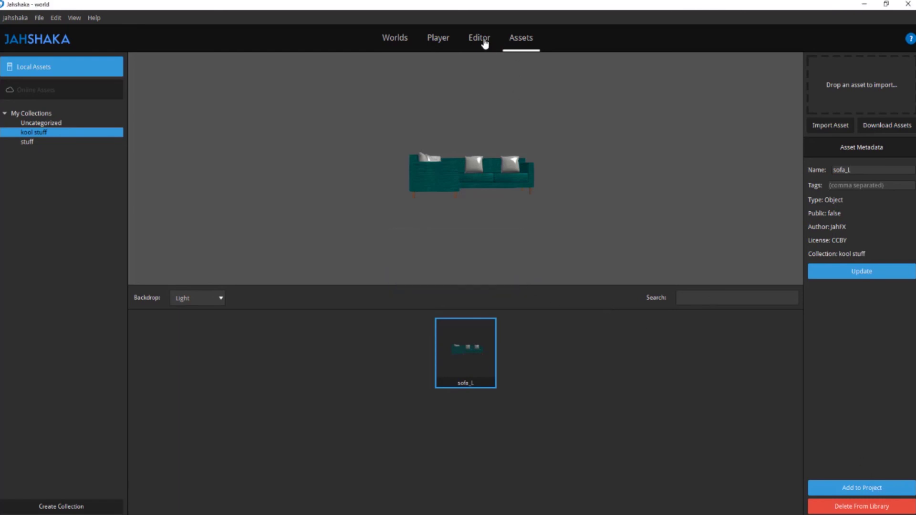
- Place the POT PLANT model in the scene on the room's wooden floor, in front of the sword and shield wall
click(481, 39)
drag(333, 426, 542, 284)
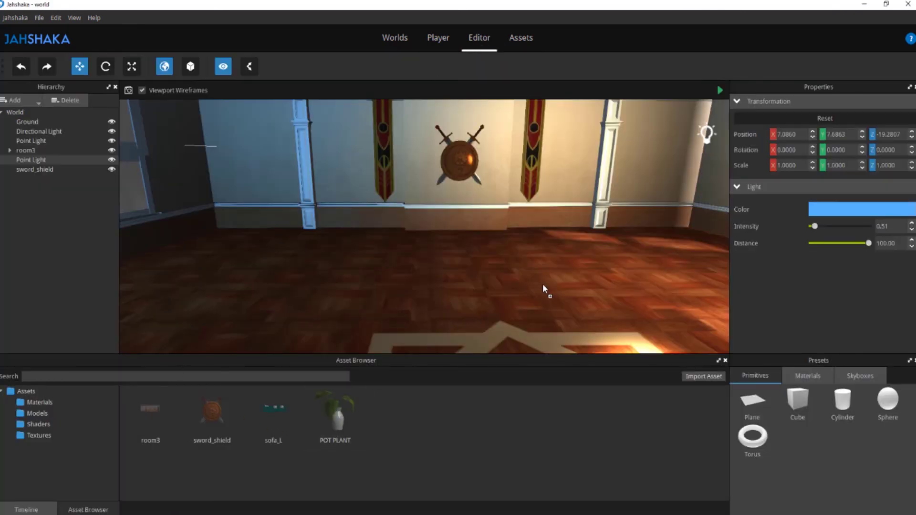